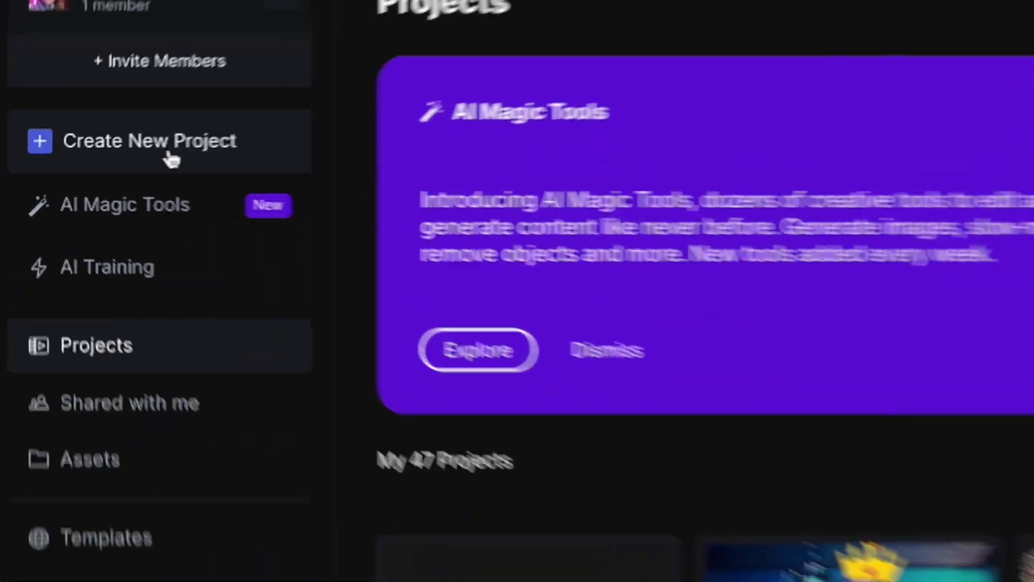
Start a new video composition and add the beach runner clip to the timeline
left_click(81, 159)
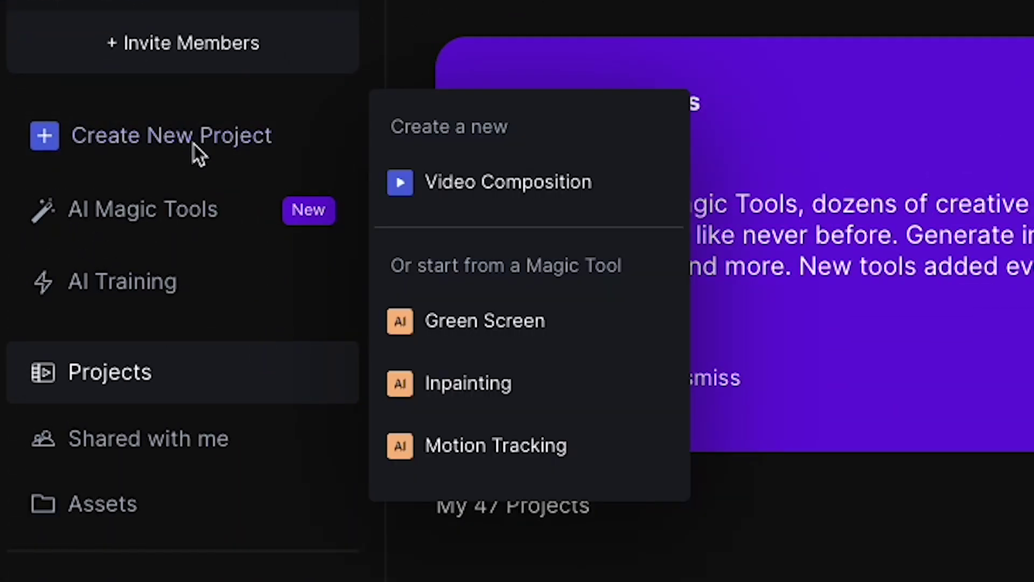
left_click(503, 185)
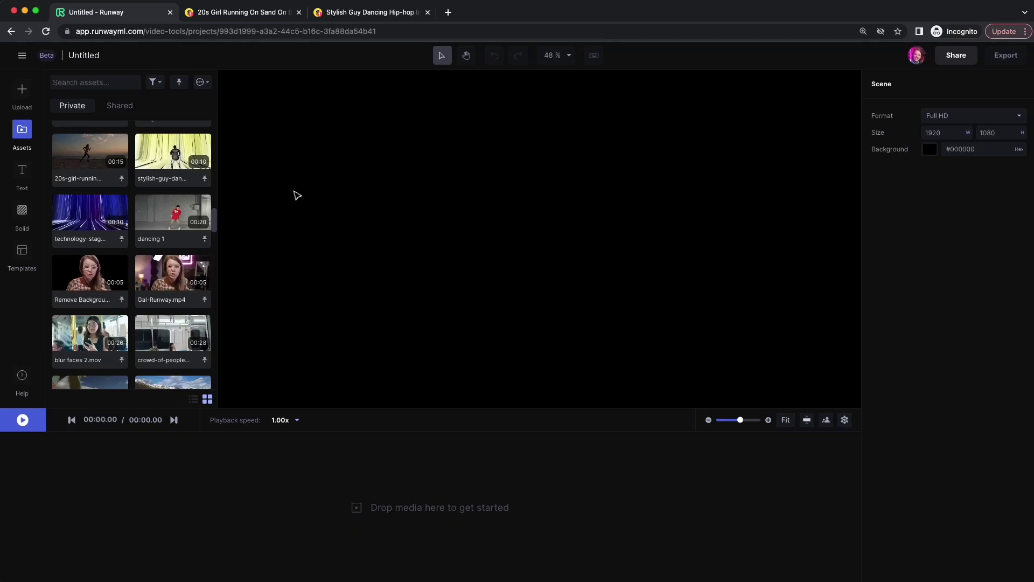
left_click_drag(80, 169, 21, 499)
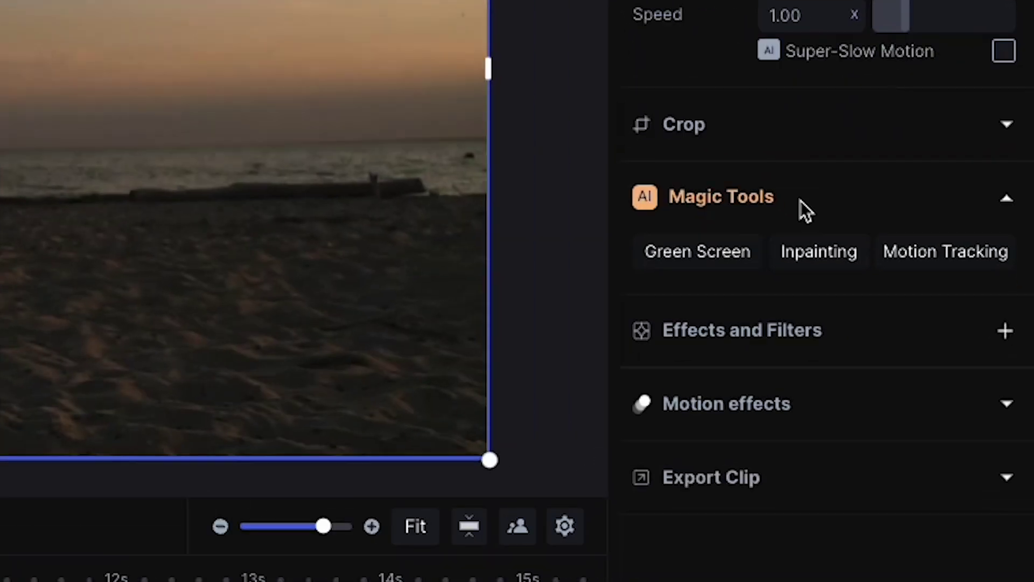
Green-screen mask the running woman with points, preview the mask, and switch to Exclude
left_click(712, 263)
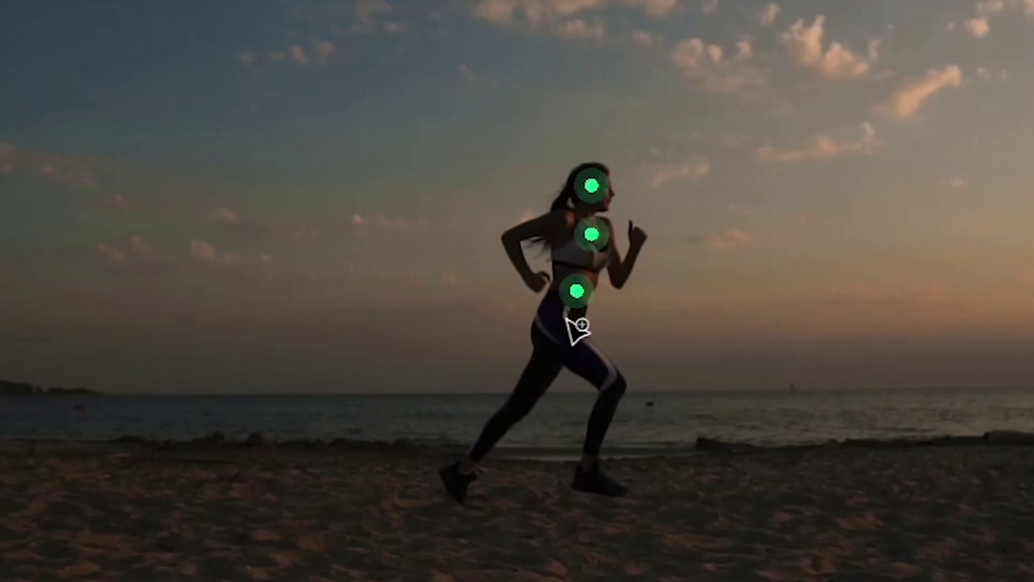
left_click(597, 428)
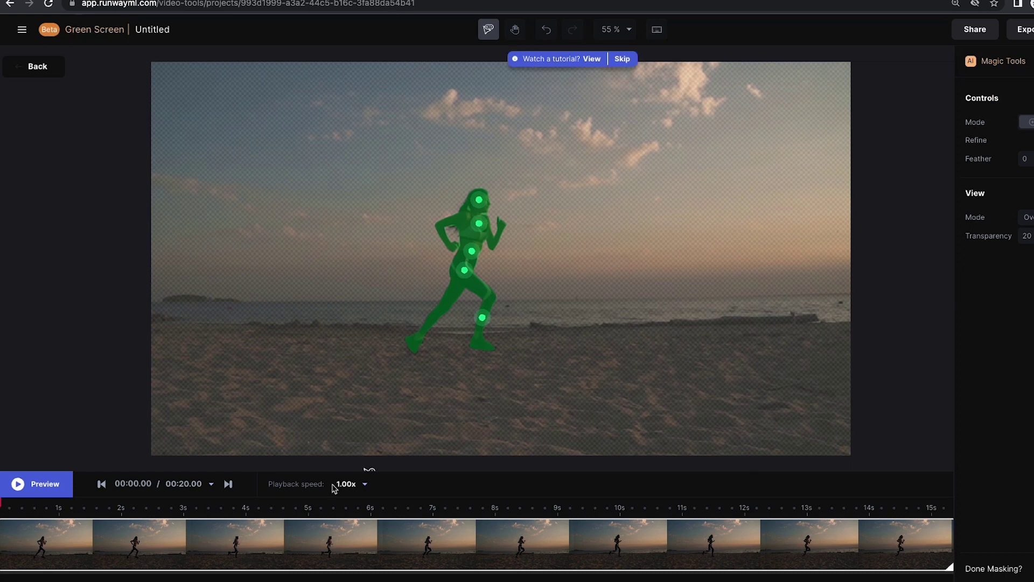
left_click(27, 484)
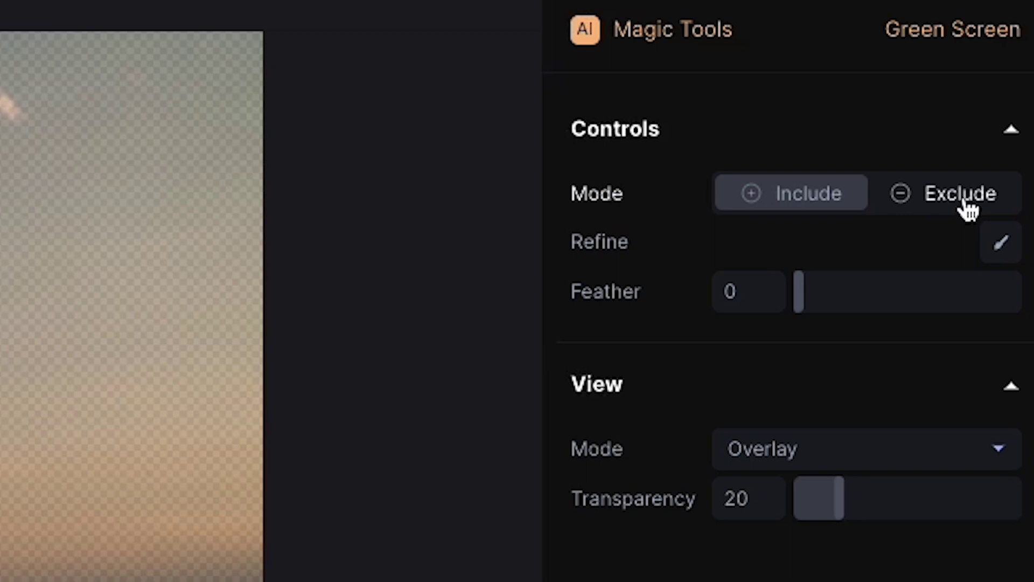
left_click(964, 202)
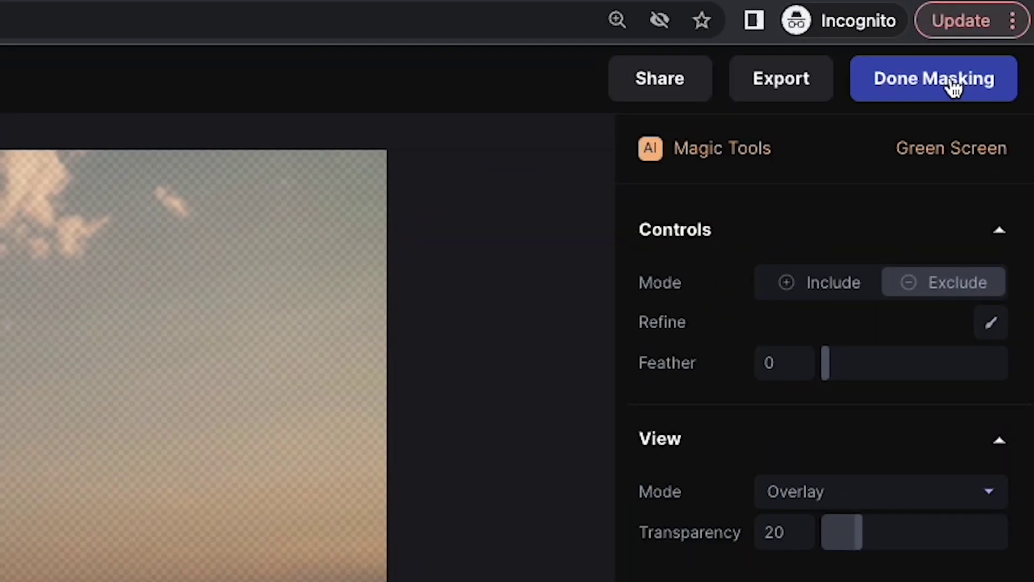
Duplicate the masked runner clip and remove the Green Screen Mask from one copy
left_click(954, 85)
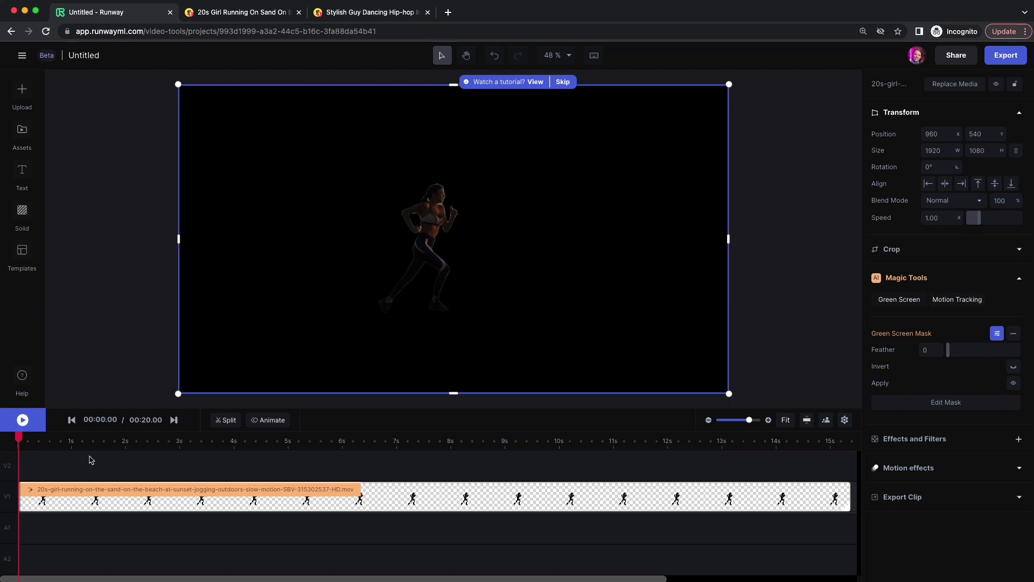
right_click(48, 503)
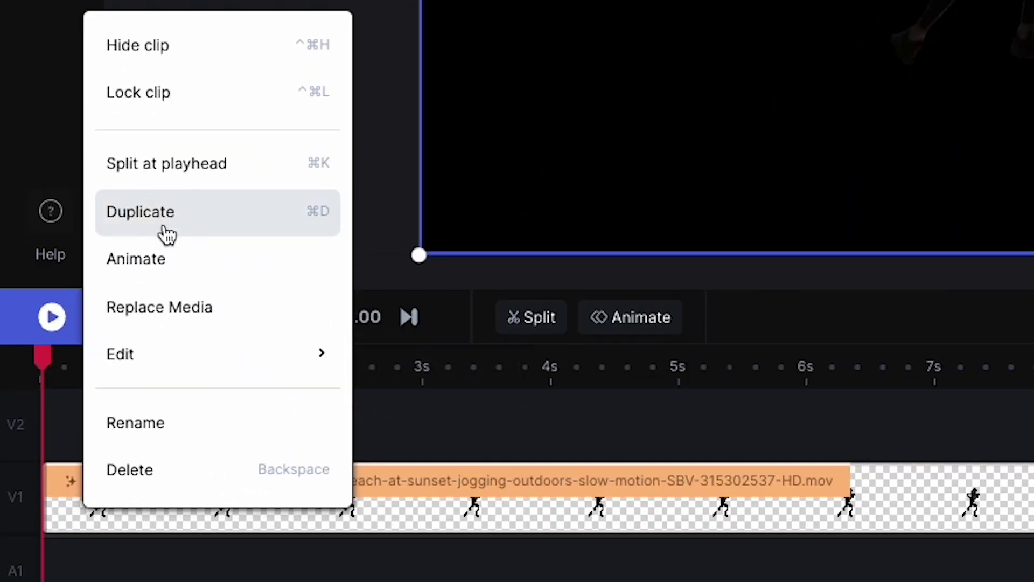
left_click(167, 234)
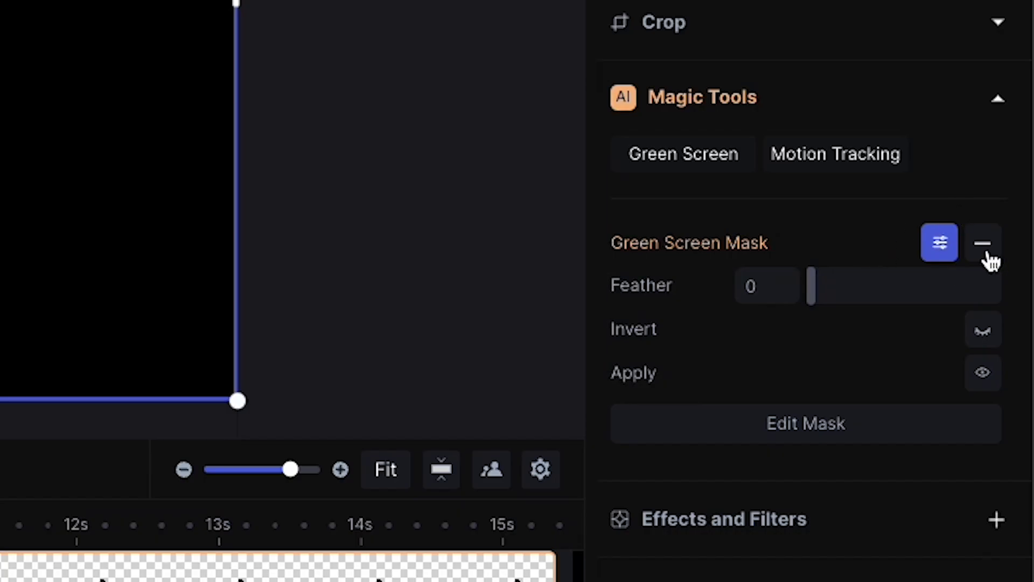
left_click(986, 252)
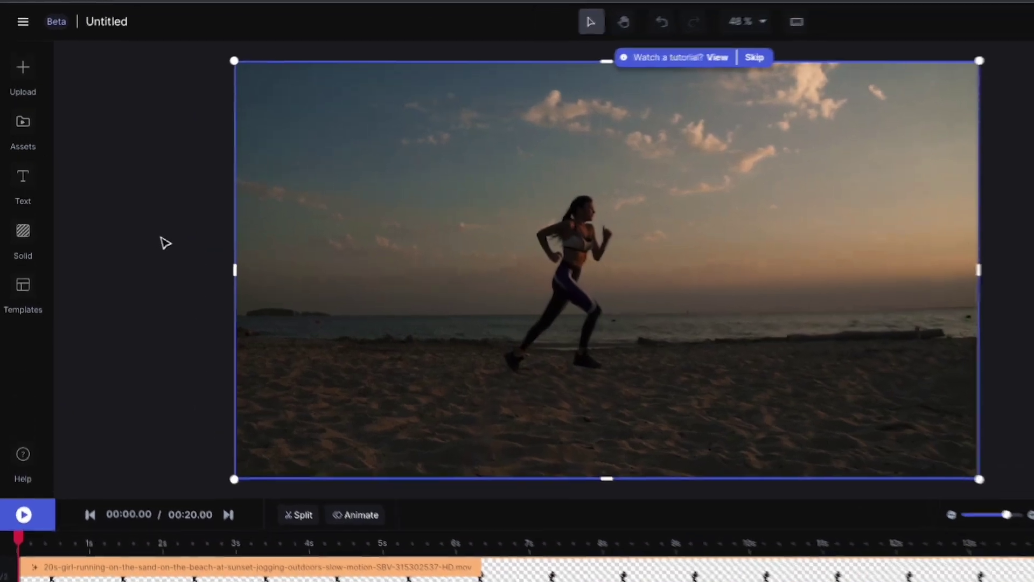
Add a RUNNER title in Paytone One, size 360, widened to fit one line
left_click(29, 177)
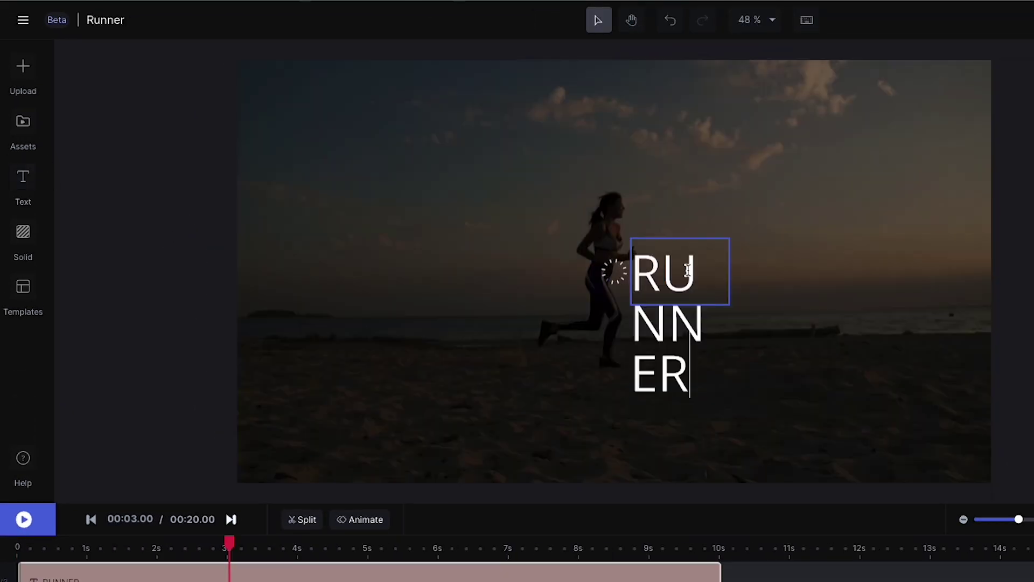
left_click_drag(730, 307, 468, 267)
double_click(469, 266)
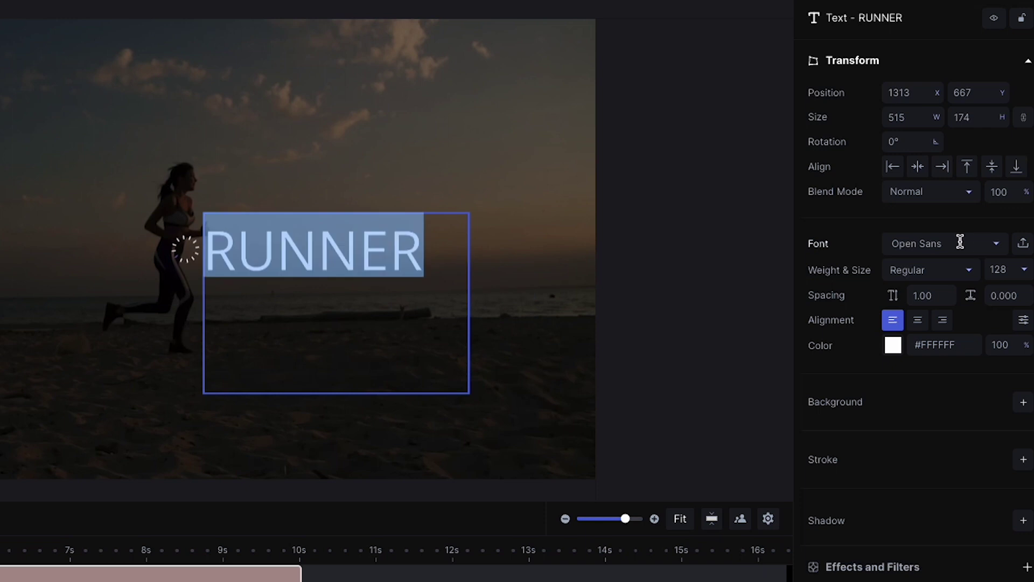
left_click(999, 245)
left_click(1024, 269)
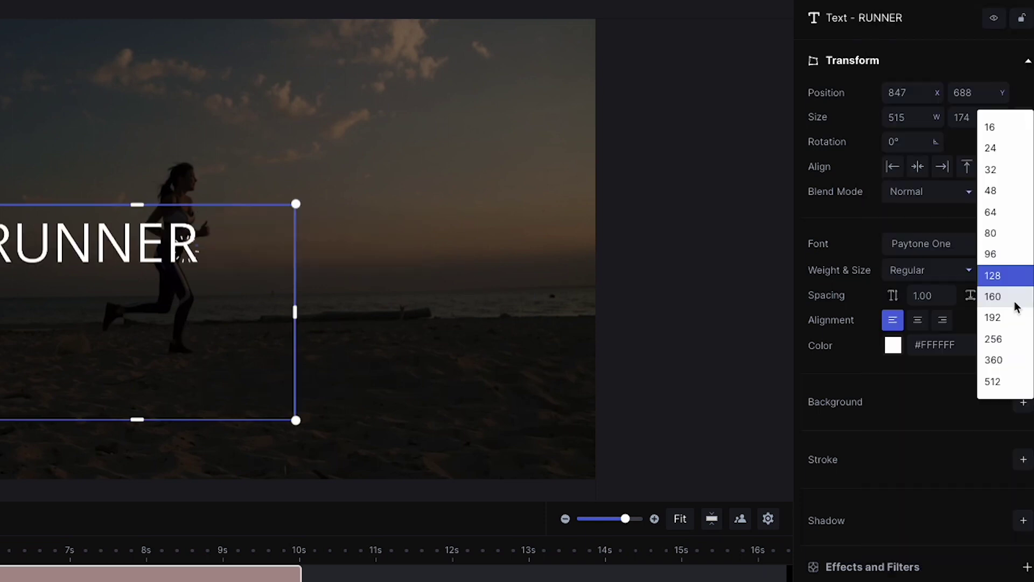
left_click(994, 360)
left_click_drag(296, 422, 646, 448)
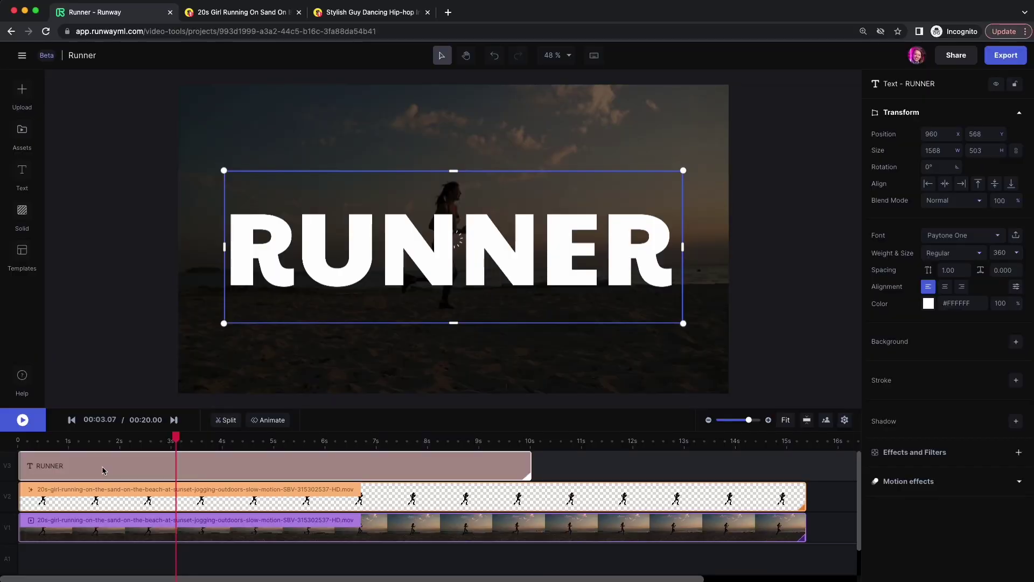
Stack tracks as masked runner on V3, RUNNER text on V2, beach video on V1
left_click_drag(104, 471, 135, 415)
left_click_drag(134, 503, 130, 527)
left_click_drag(133, 478, 134, 502)
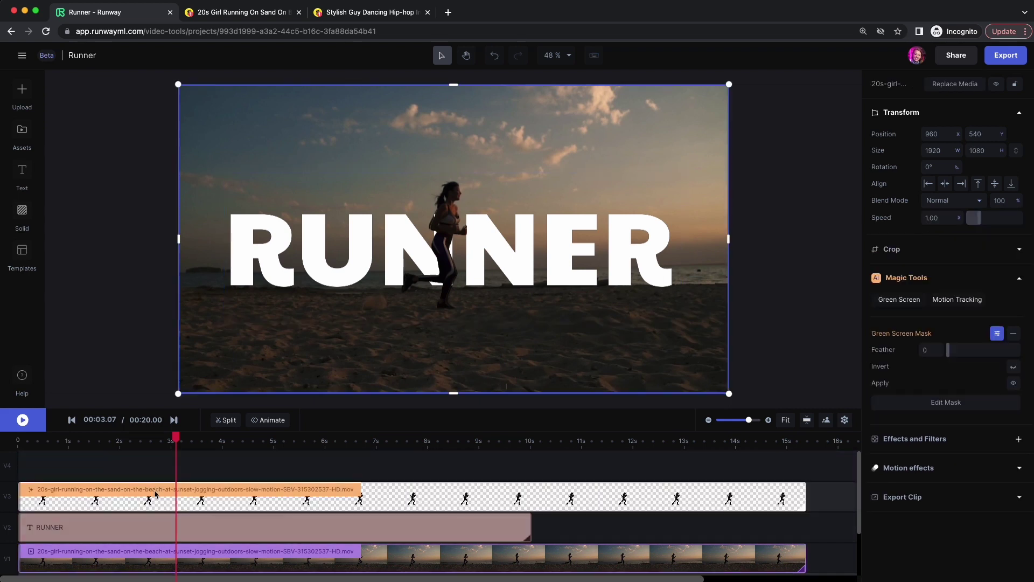
left_click(71, 420)
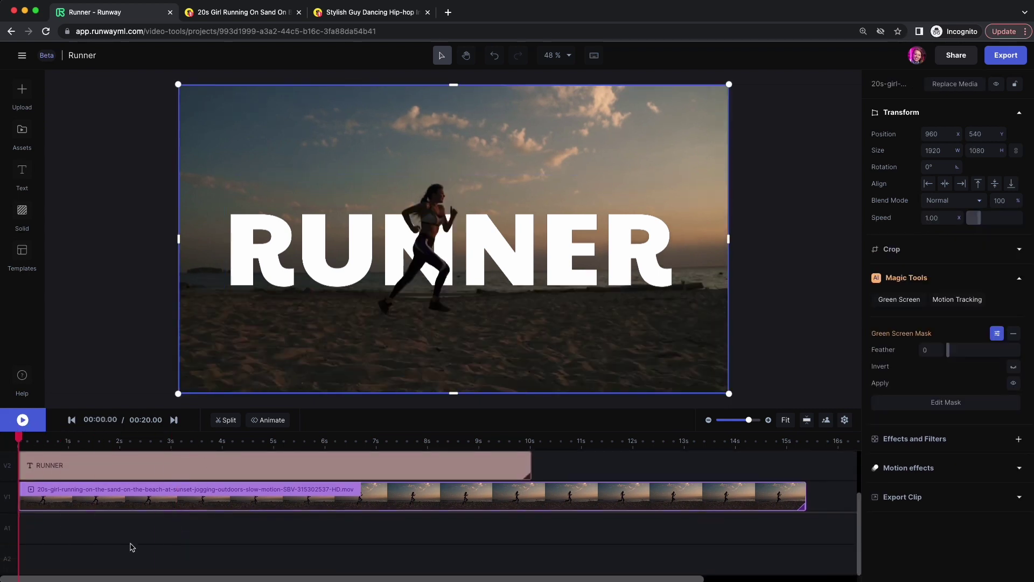
Play the composition, then motion-track the masked runner clip with a point on her head
scroll(132, 551, "down", 1)
key("space")
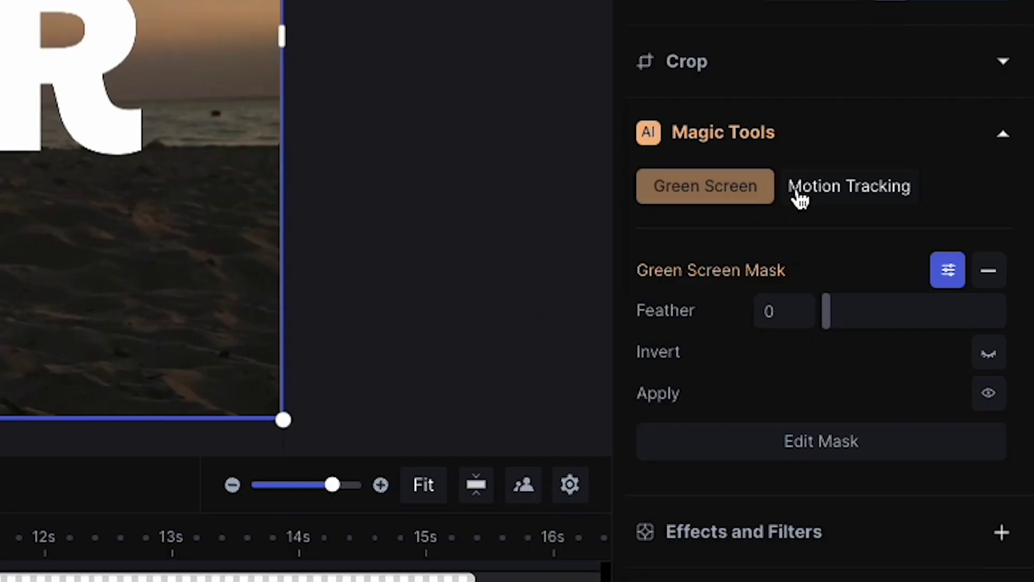
left_click(800, 189)
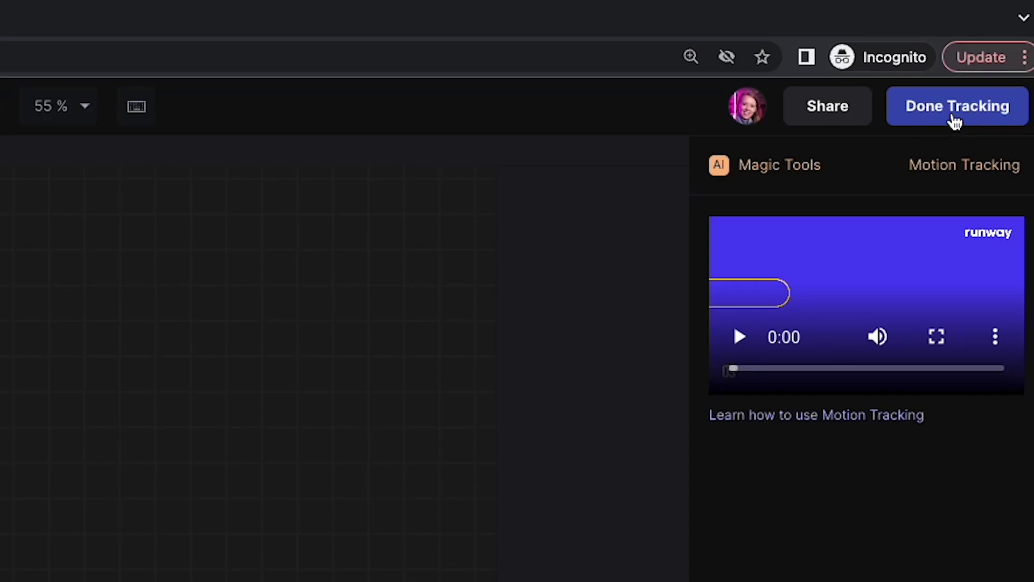
left_click(955, 120)
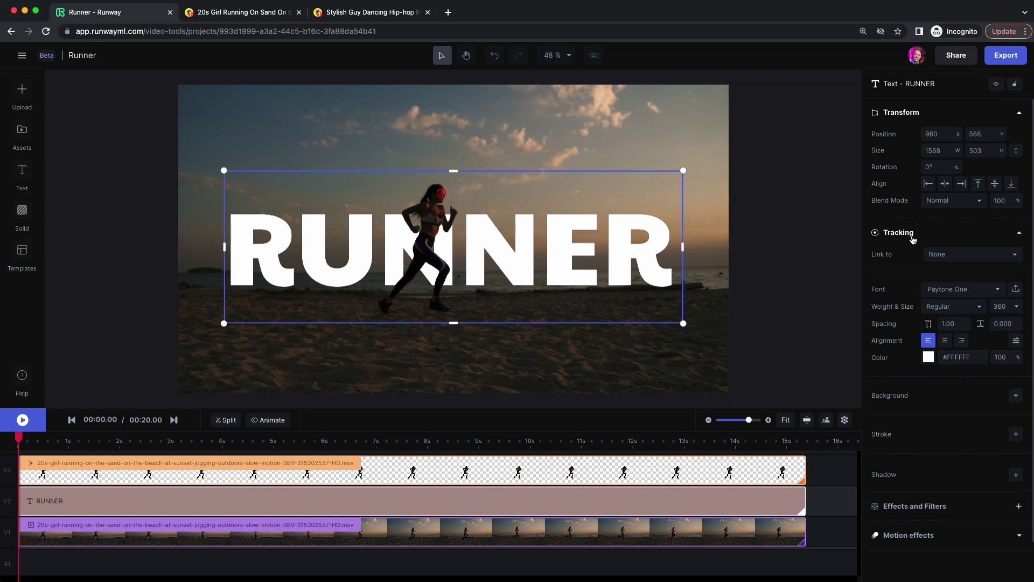
Link the RUNNER title to the runner's tracking and export the video as Runner 1080p at 1080p
left_click(938, 259)
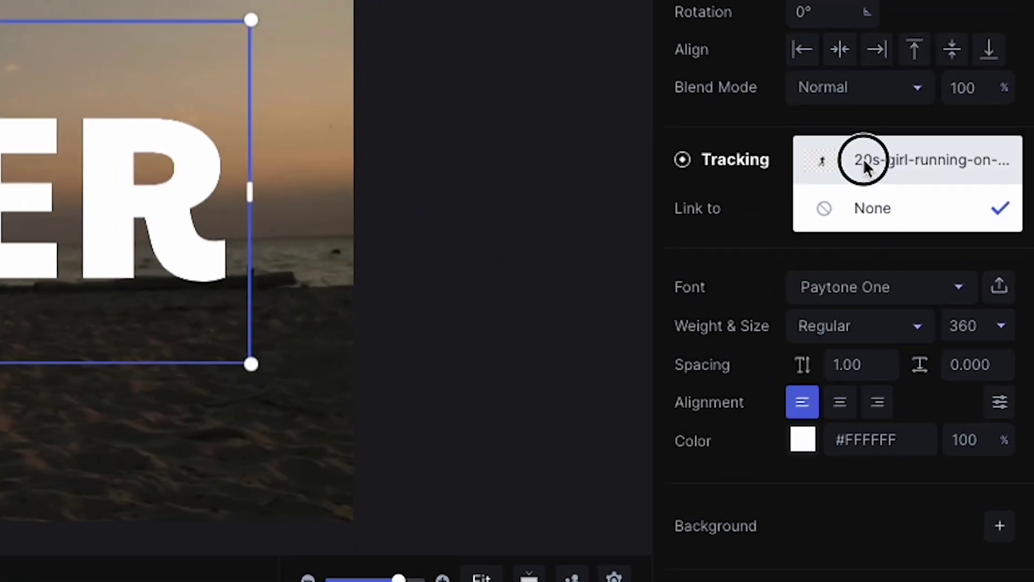
left_click(956, 233)
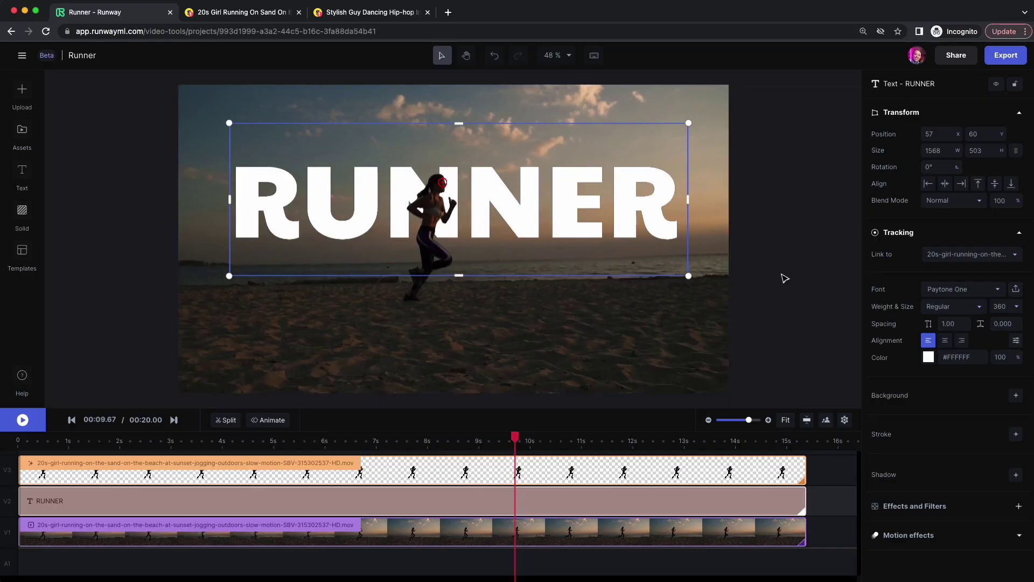
left_click(1010, 57)
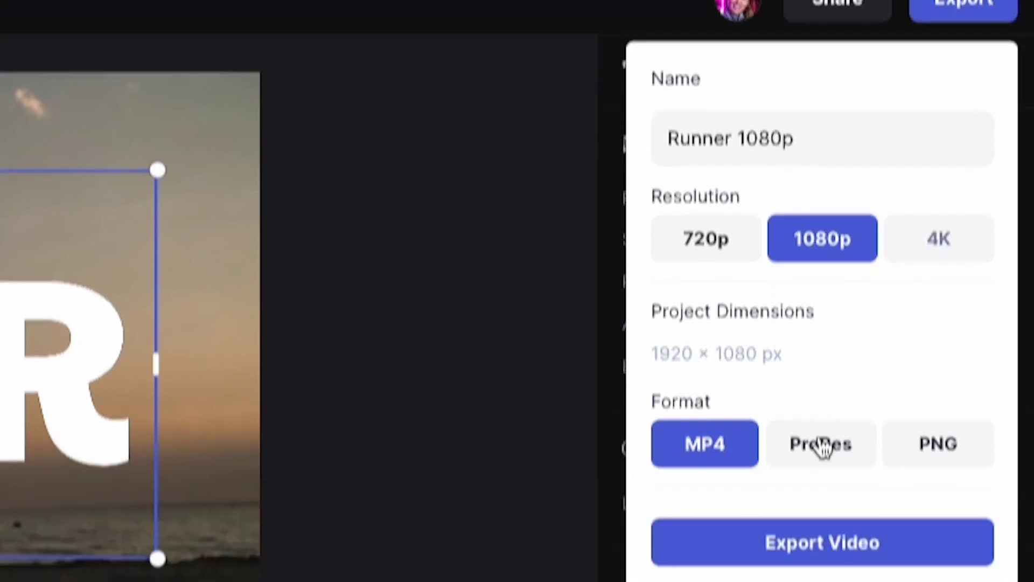
left_click(823, 577)
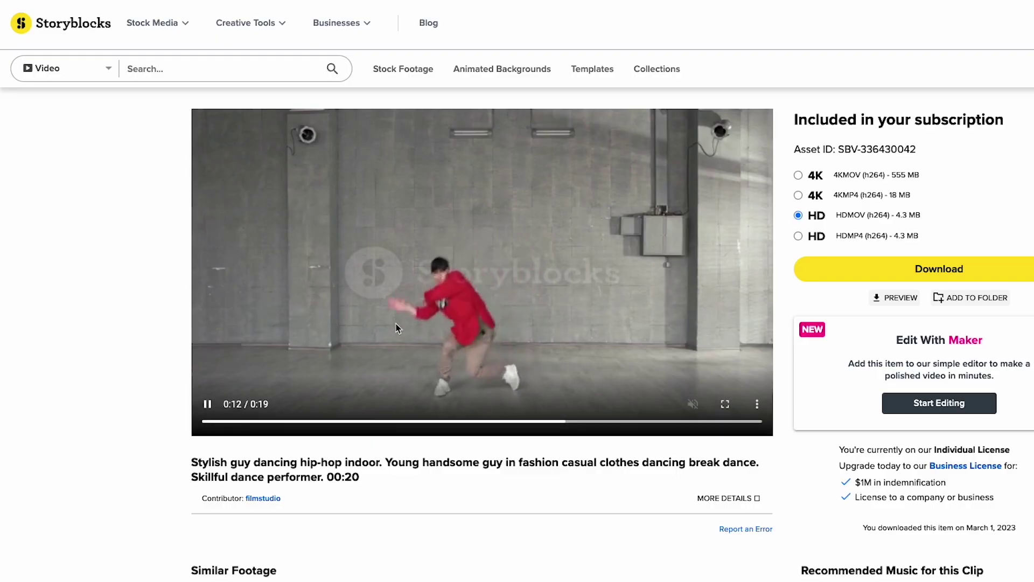
Download the hip-hop dancer clip in 4K MP4 and the Technology Stage light-streak background
left_click(797, 195)
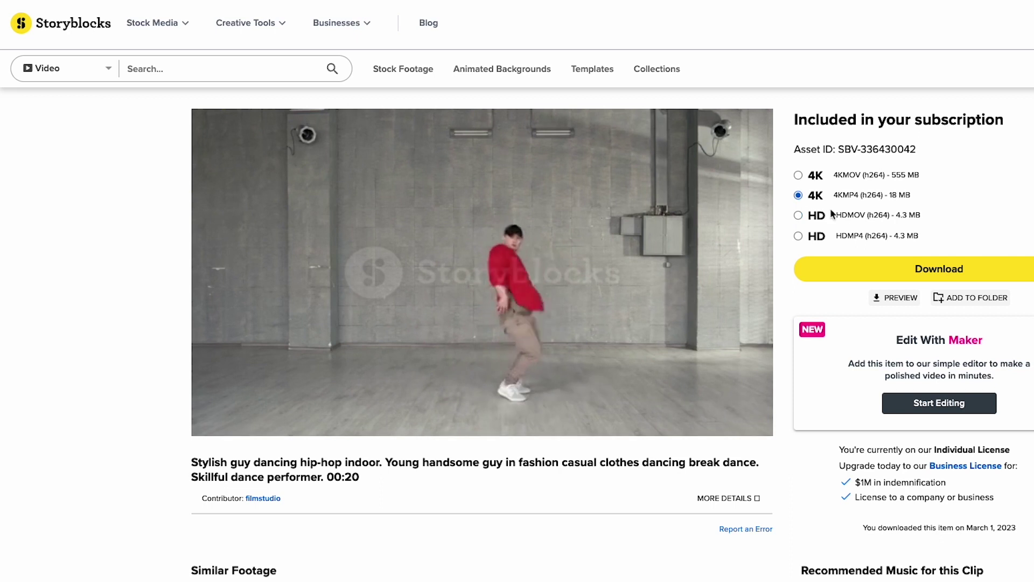
left_click(931, 275)
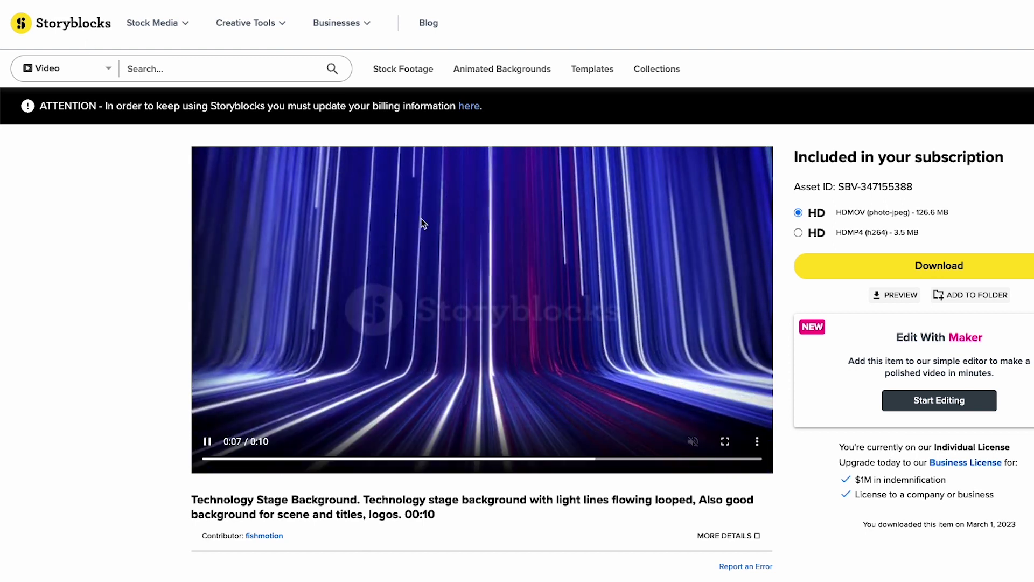
left_click(935, 257)
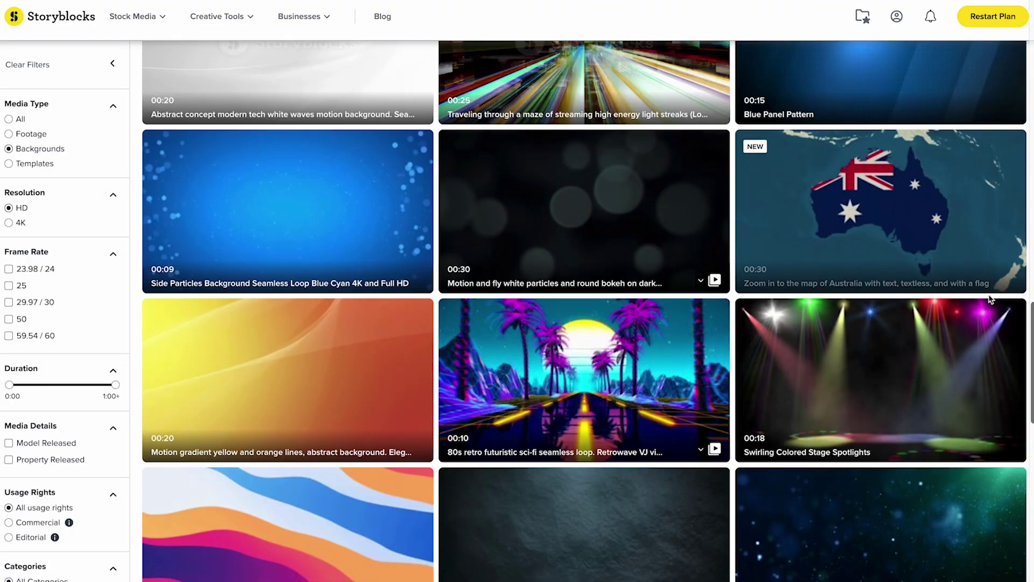
scroll(990, 299, "down", 5)
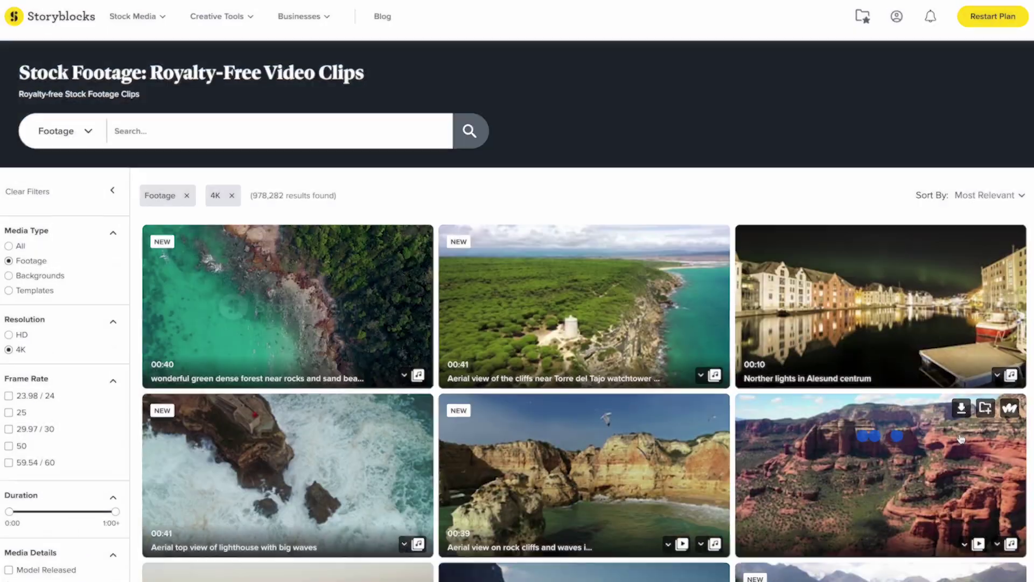
scroll(961, 439, "down", 3)
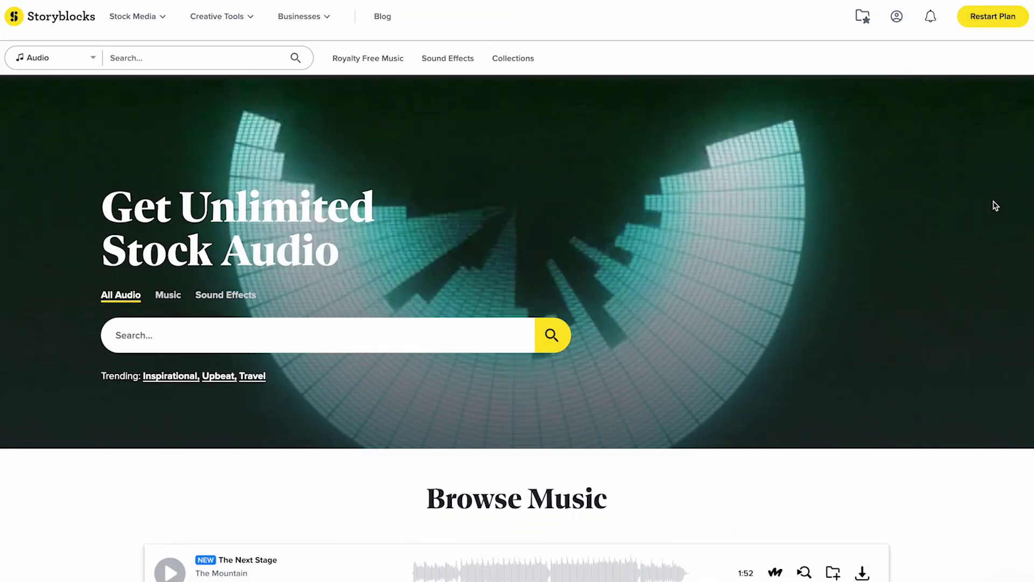
scroll(995, 205, "down", 3)
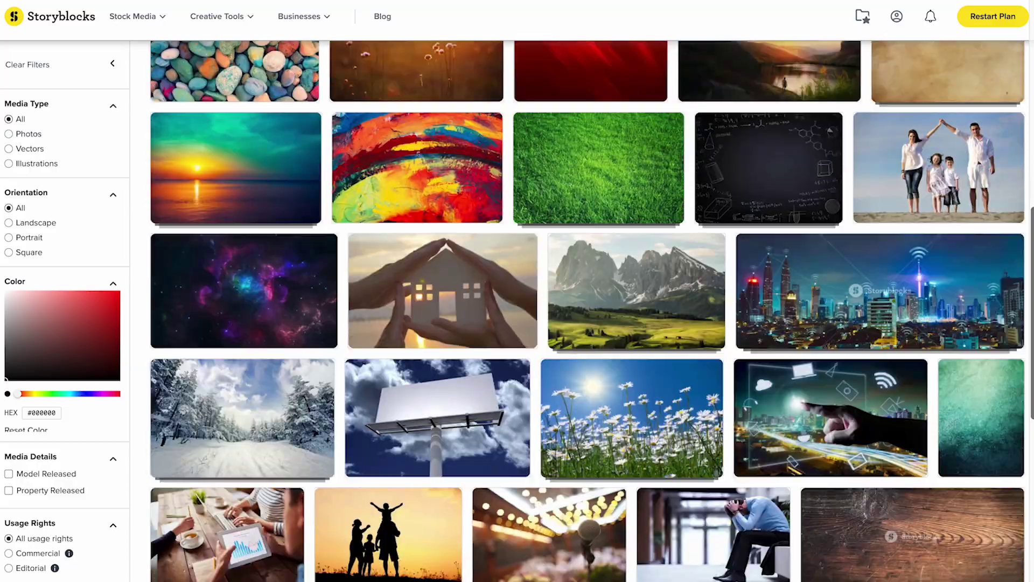
scroll(539, 323, "down", 5)
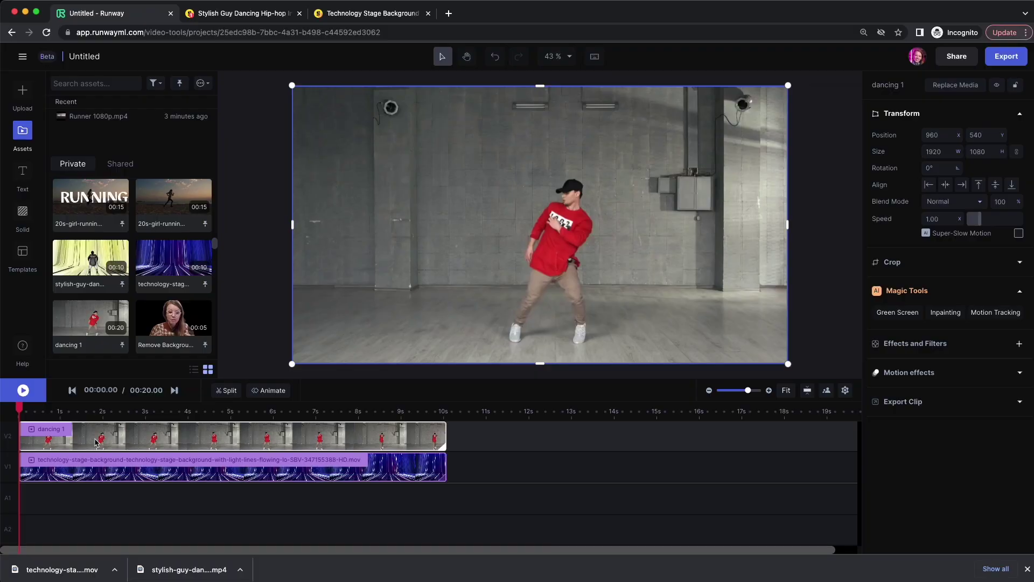
Cut the dancer out of the dancing 1 clip with a Green Screen mask and preview it
left_click(997, 86)
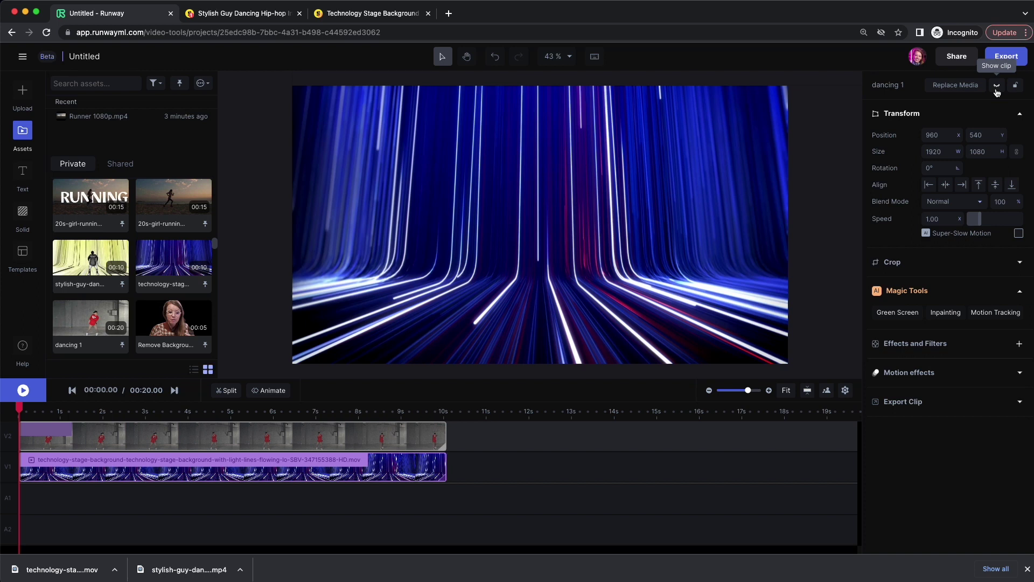
left_click(997, 86)
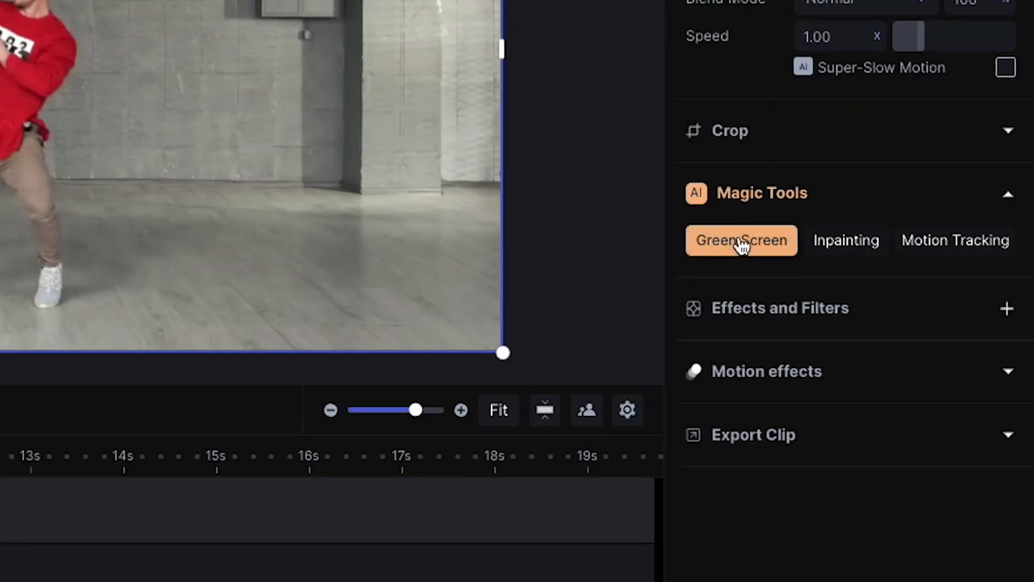
left_click(742, 242)
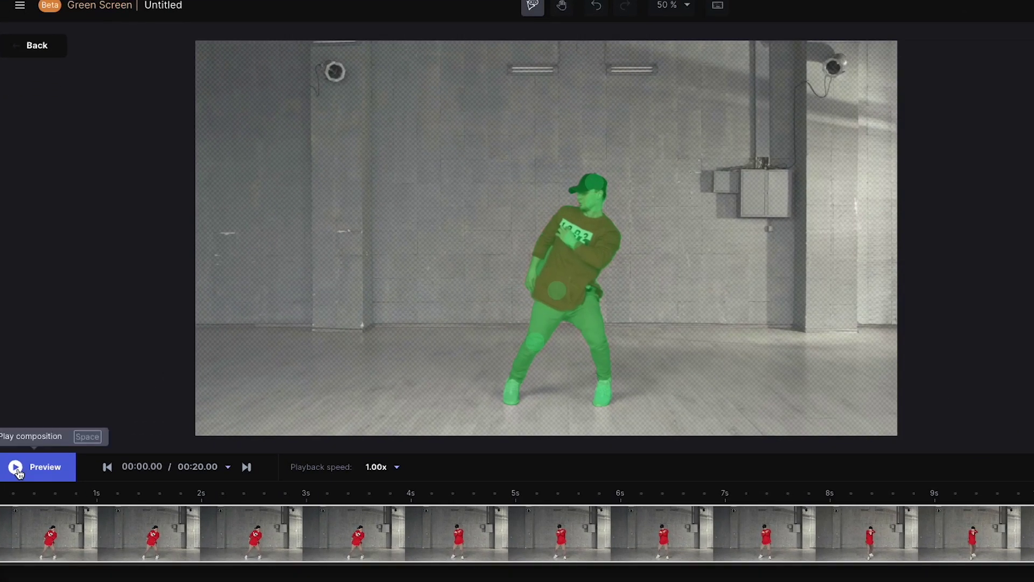
left_click(19, 473)
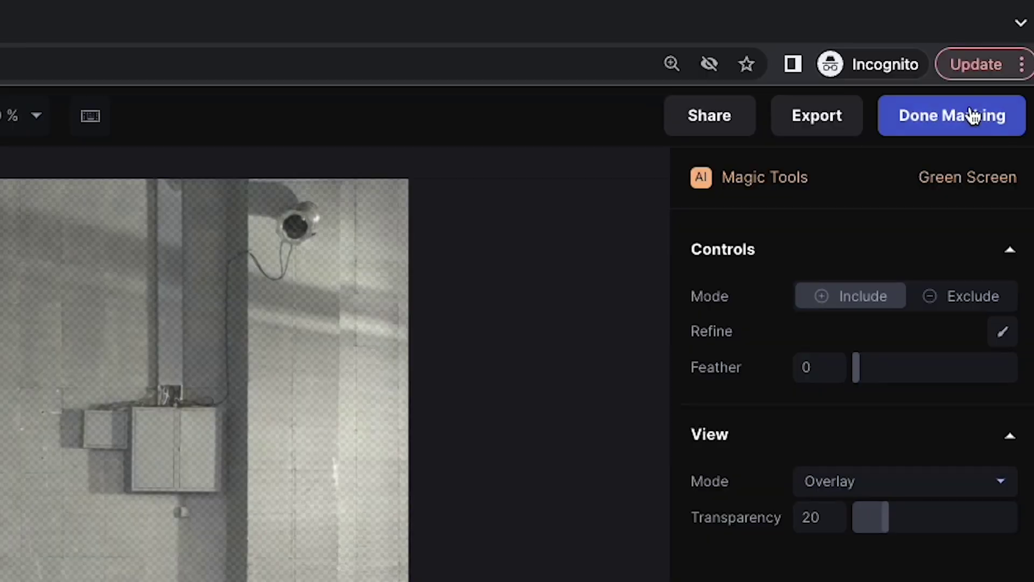
left_click(964, 122)
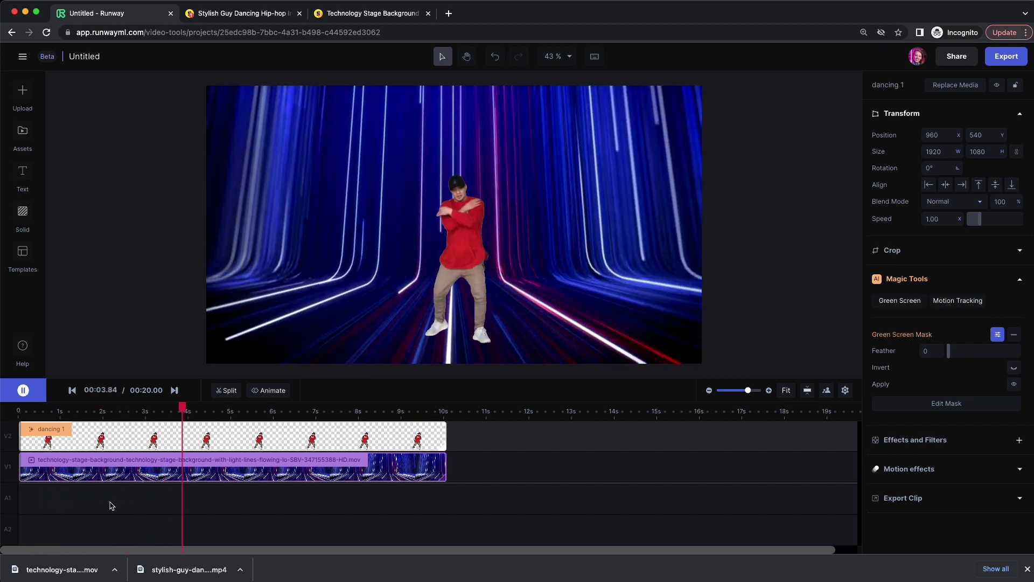
Add the Sketch effect to the cut-out dancer and preview the pencil-drawn look
key("space")
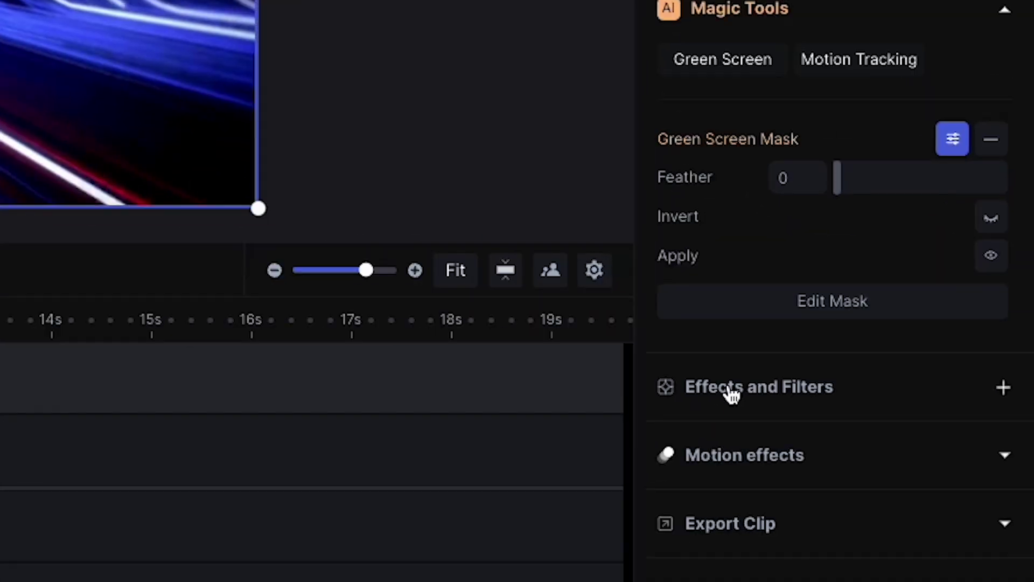
left_click(903, 442)
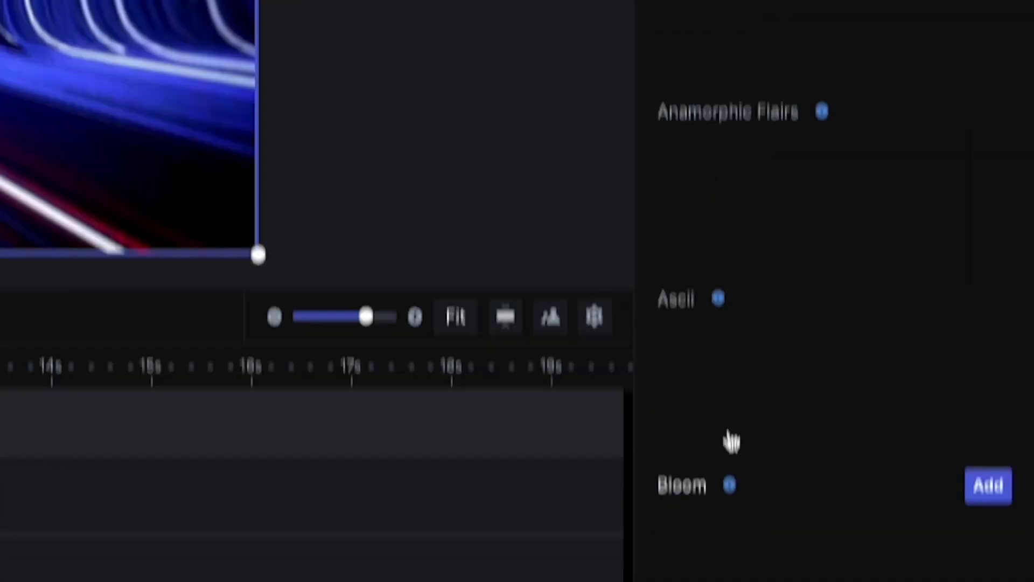
left_click(739, 162)
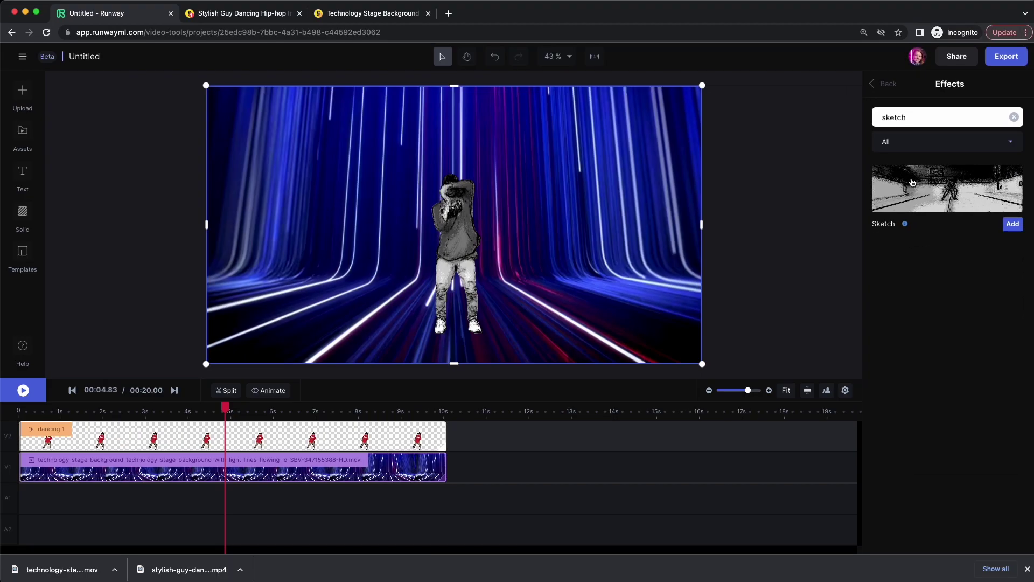
left_click(1009, 223)
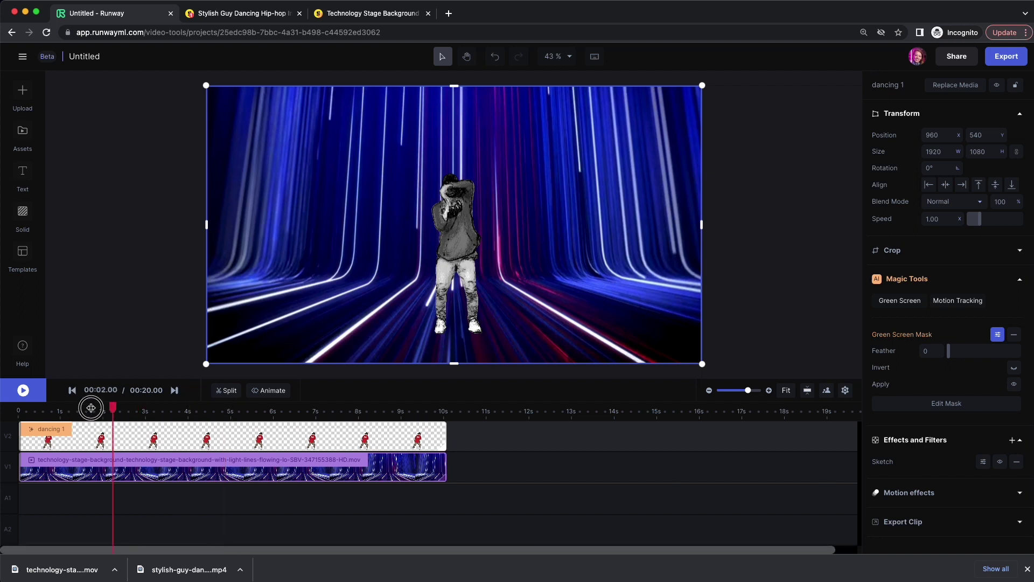
key("space")
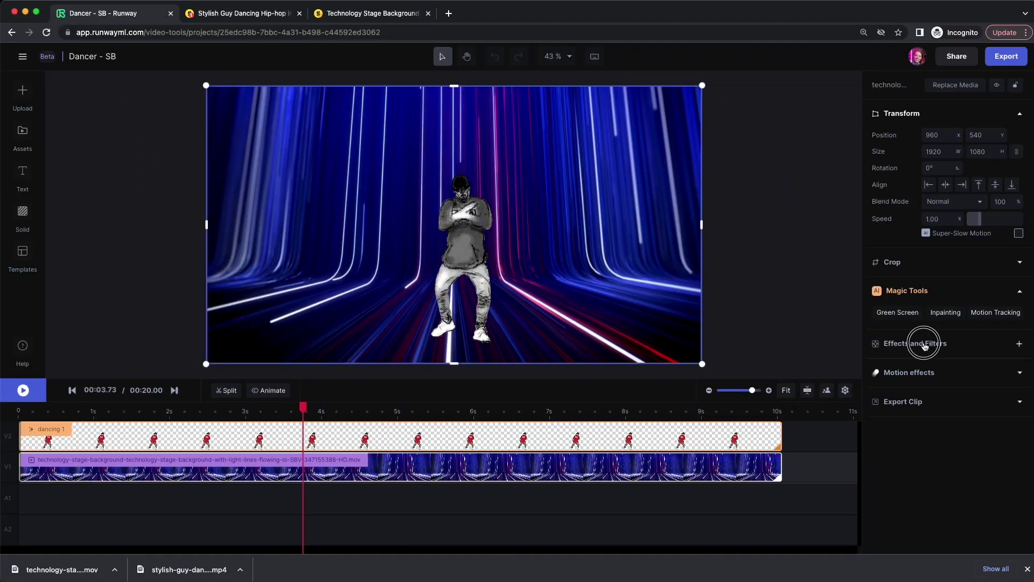
Add the Invert effect to the light-streak background clip
left_click(923, 341)
left_click(787, 151)
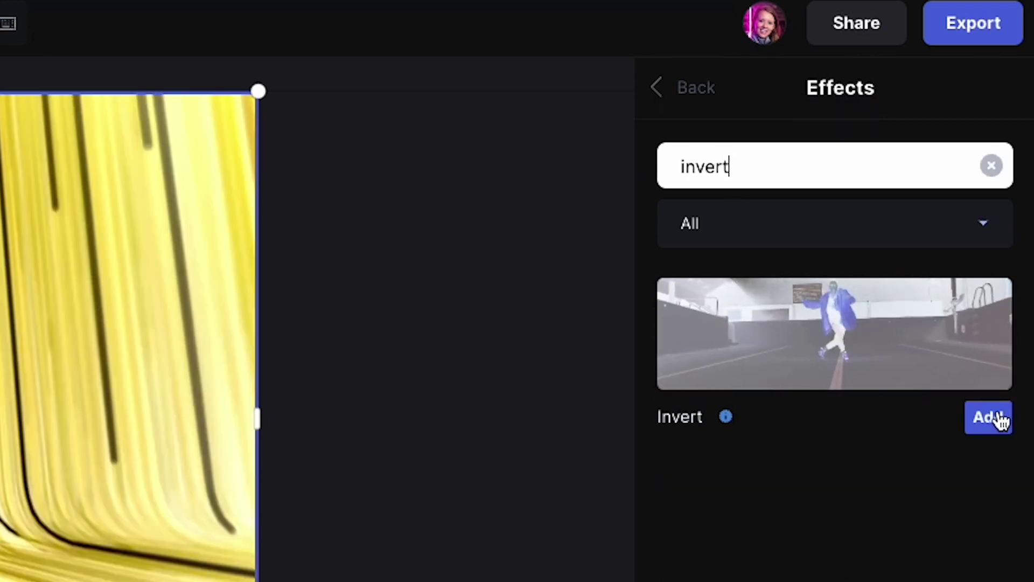
left_click(991, 419)
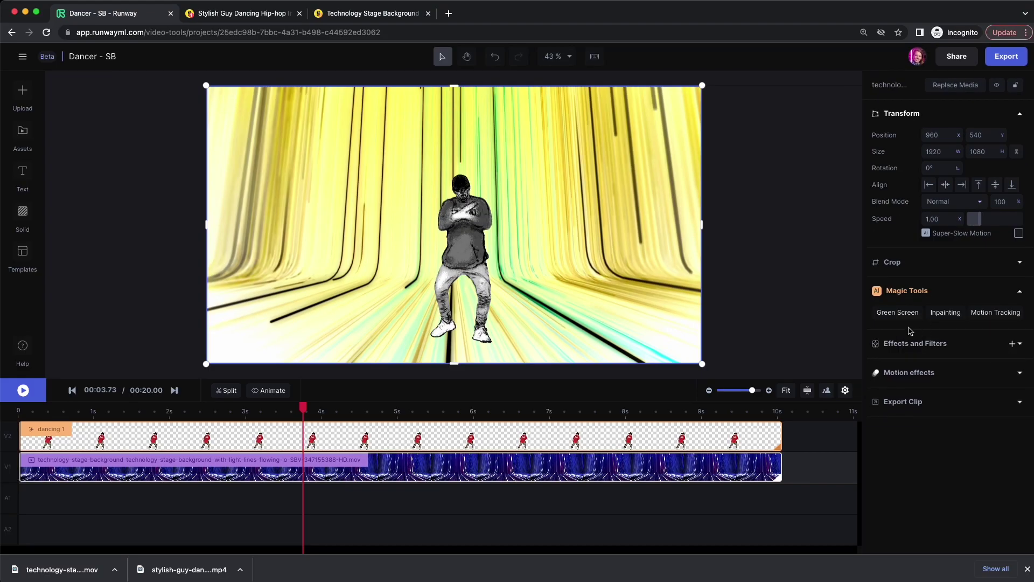
Search 'dalton' and add the daltonize effect to the light-streak background
left_click(1012, 345)
left_click(946, 139)
type("daltonize")
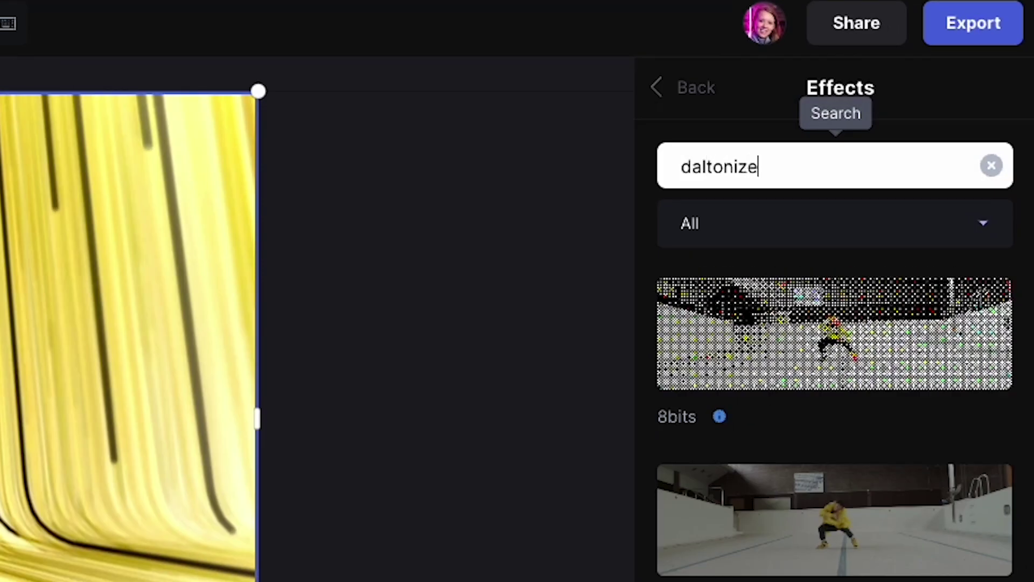
left_click(984, 419)
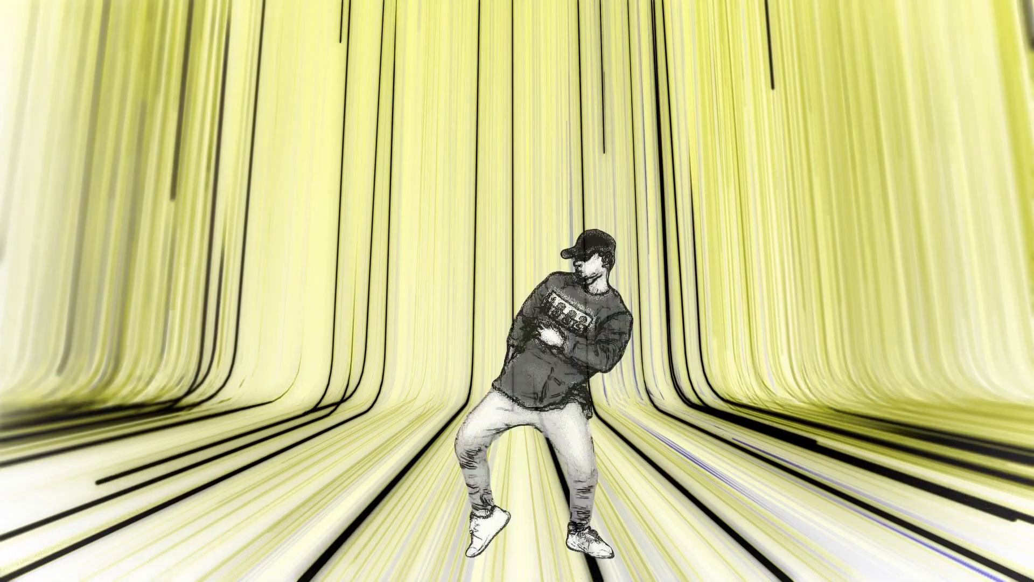